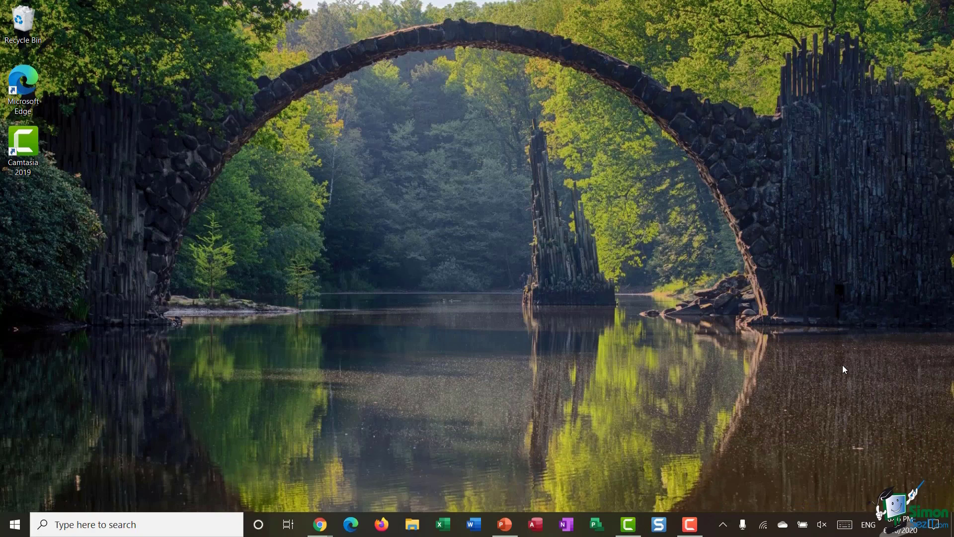
# Open USB Drive (D:) in File Explorer and confirm it holds no files
pyautogui.click(413, 525)
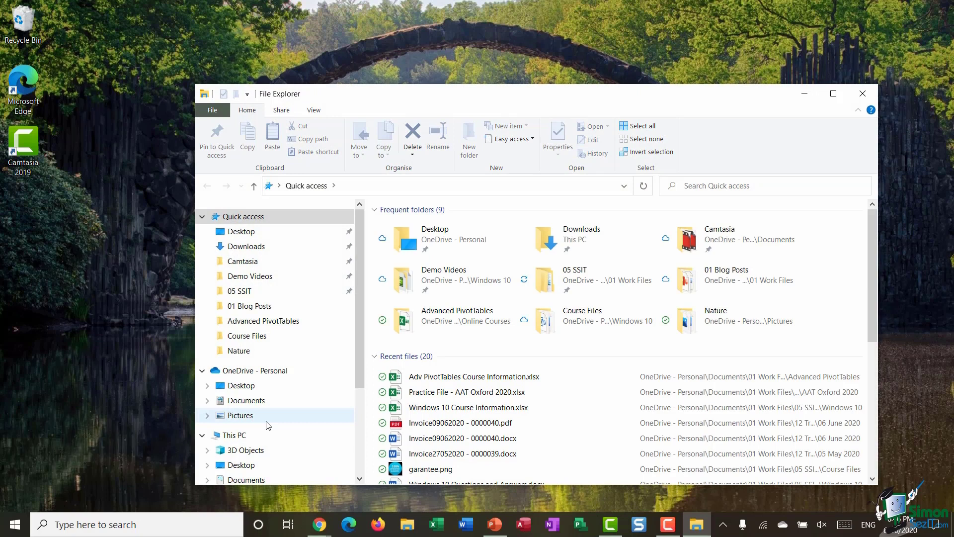
pyautogui.scroll(-3, 268, 424)
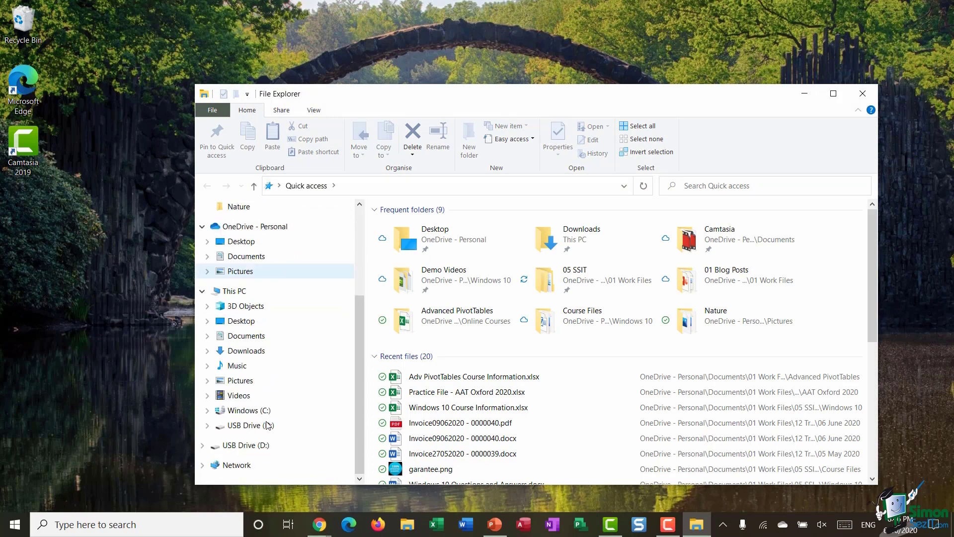
pyautogui.click(237, 447)
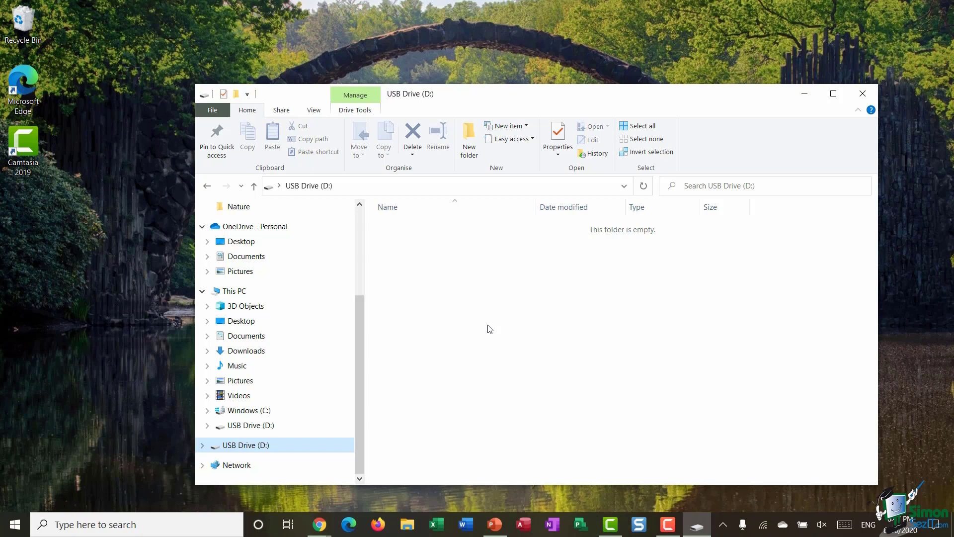
# Search for 'file history settings' and open the Backup settings page
pyautogui.click(66, 527)
pyautogui.write('fi')
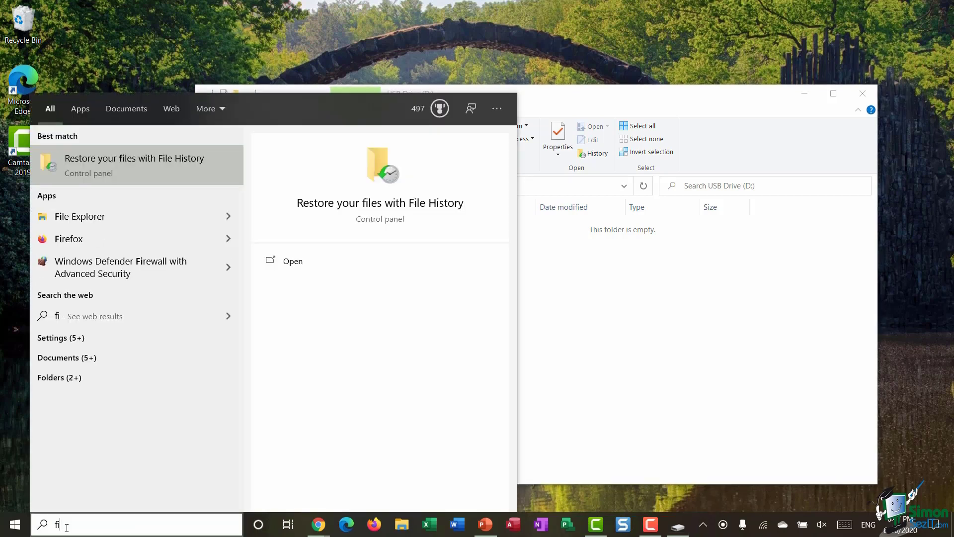
pyautogui.write('le h')
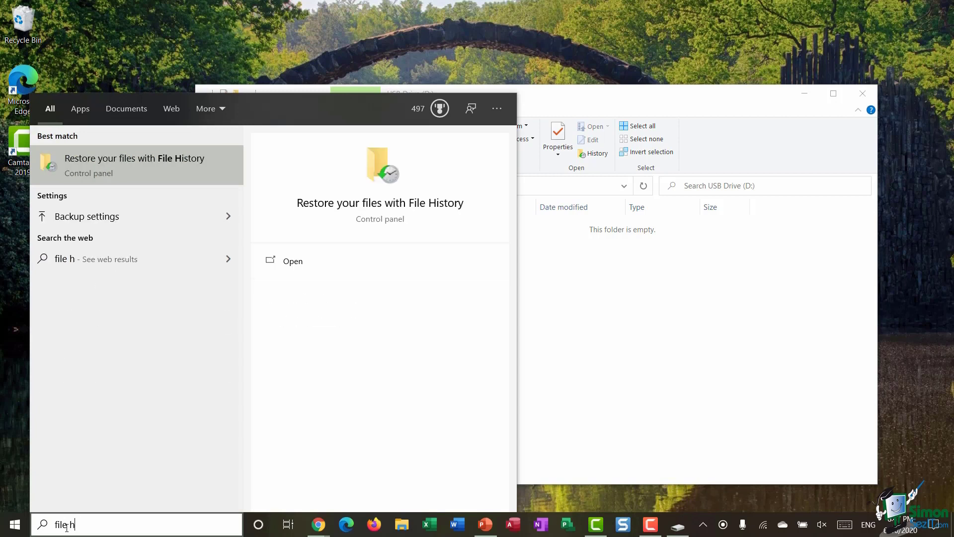
pyautogui.write('istory settings')
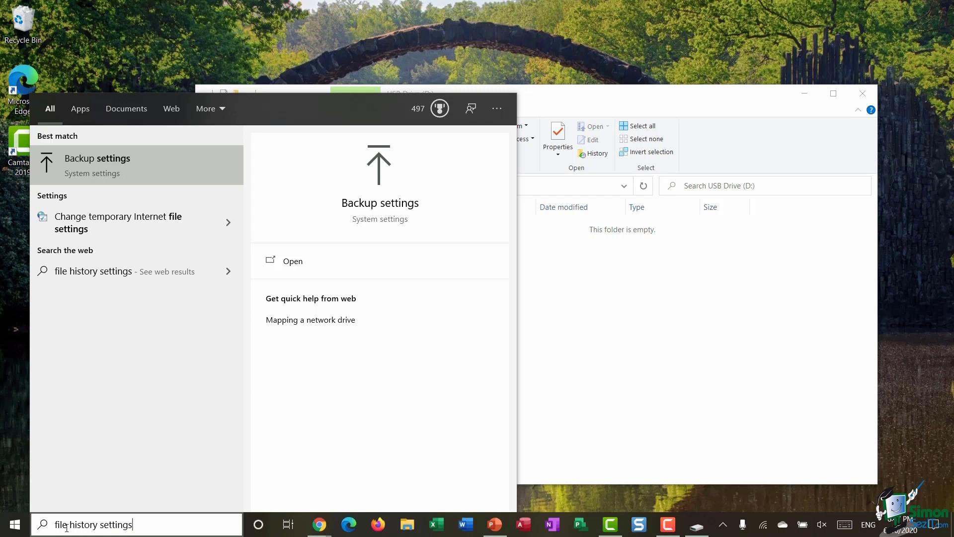
pyautogui.click(145, 165)
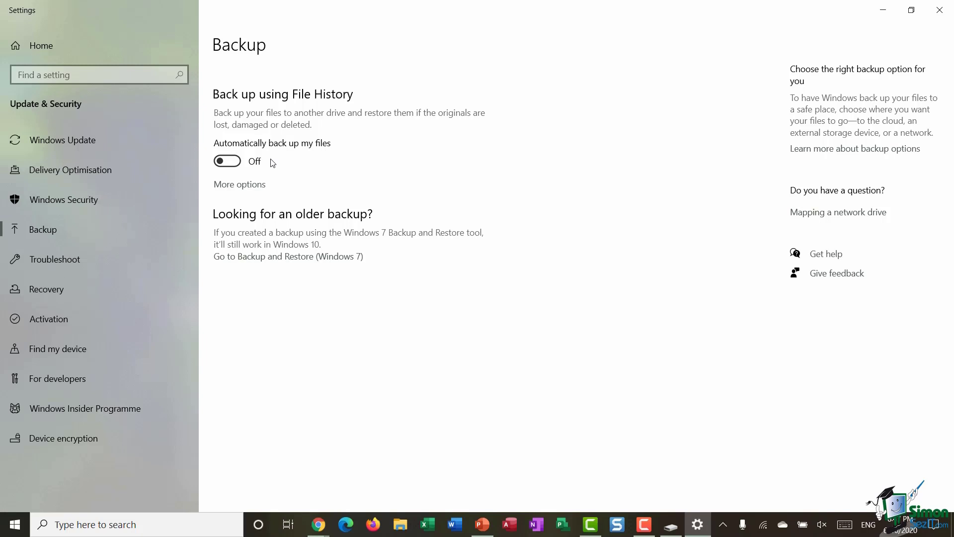
# Open File History back-up options, keeping backups every hour and retained forever
pyautogui.click(233, 188)
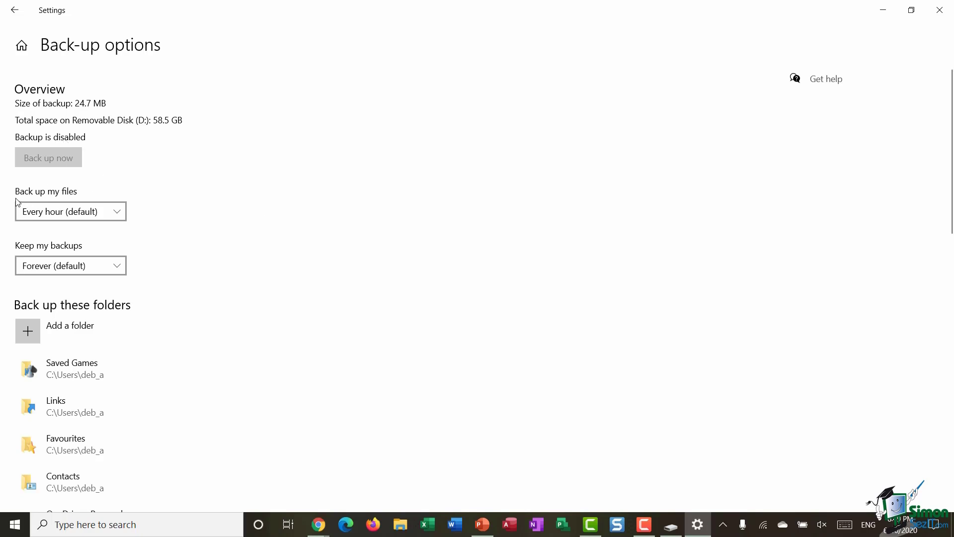
pyautogui.click(119, 211)
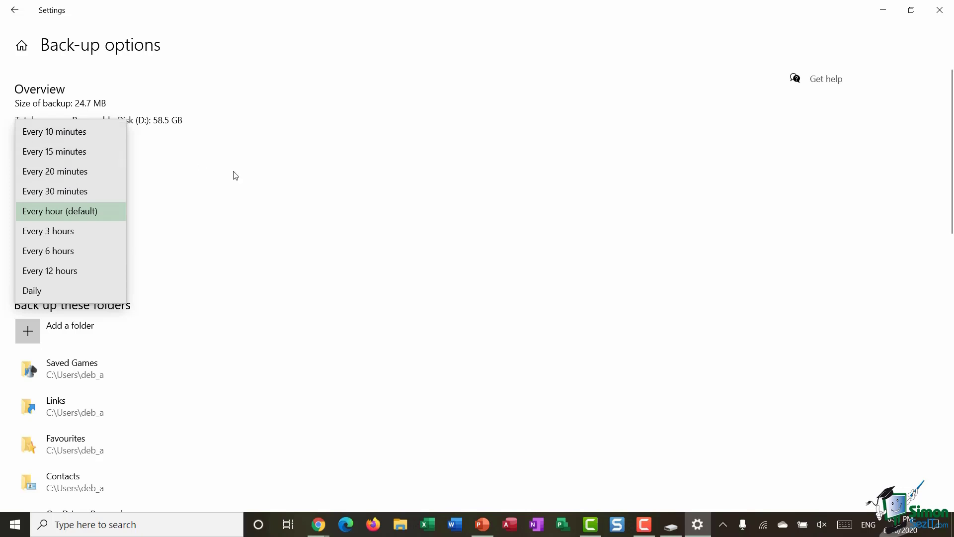
pyautogui.click(212, 204)
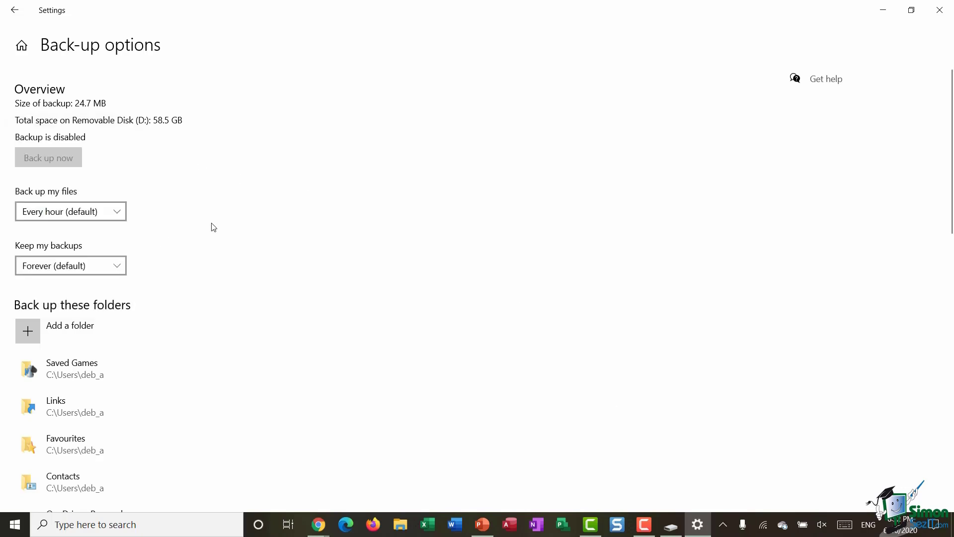
pyautogui.click(119, 270)
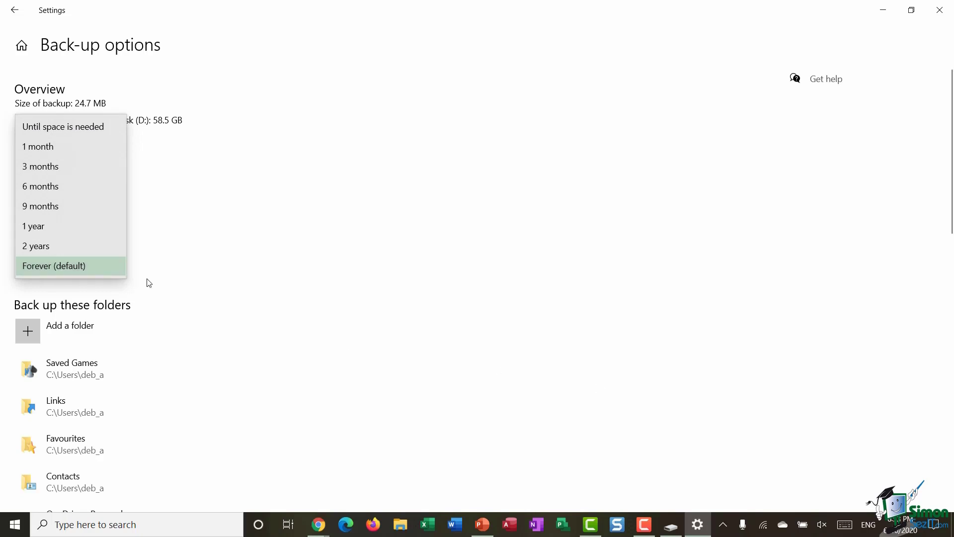
pyautogui.click(108, 266)
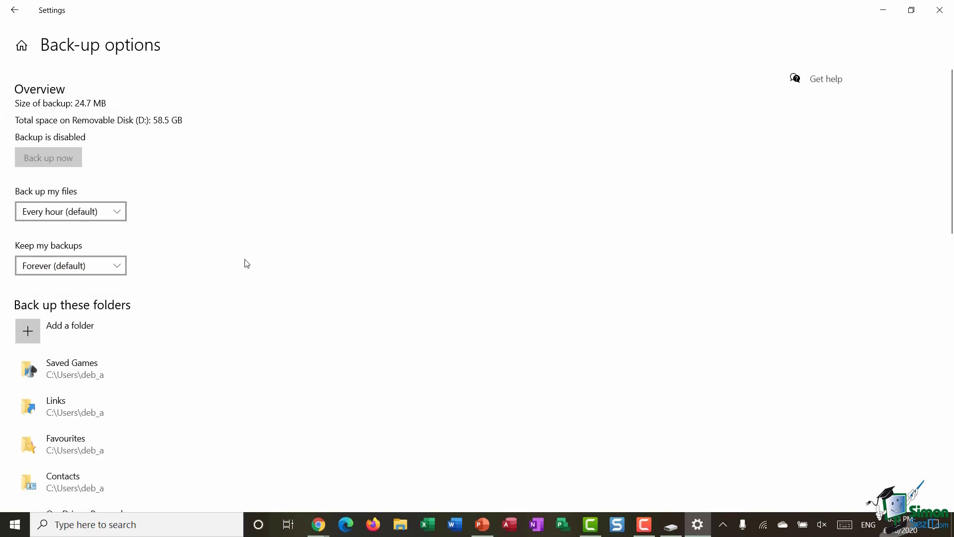
pyautogui.scroll(-5, 247, 264)
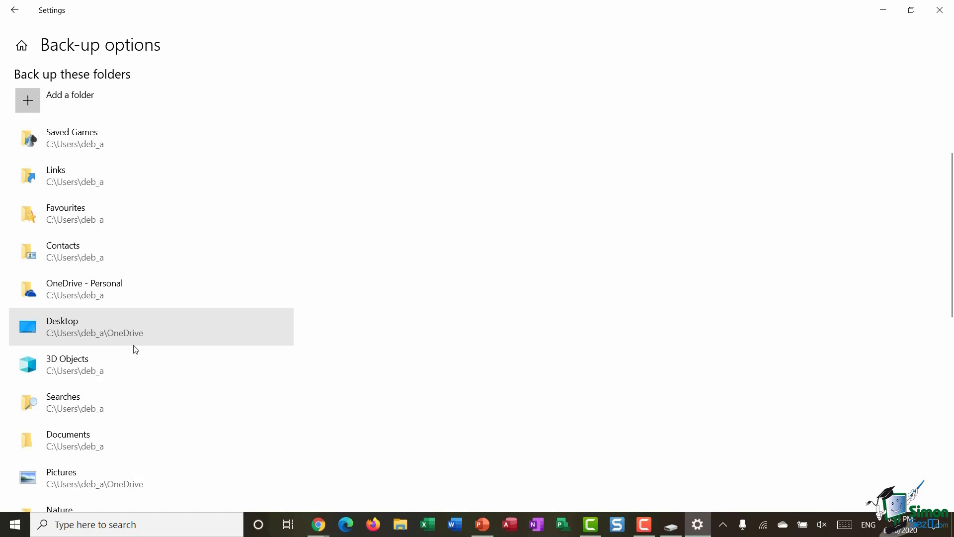
pyautogui.scroll(-4, 114, 392)
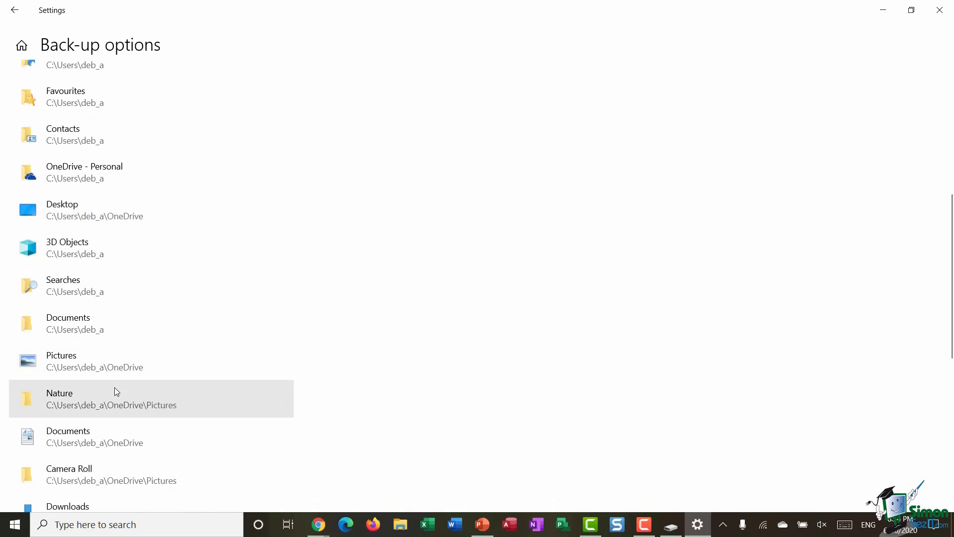
pyautogui.scroll(-2, 115, 391)
pyautogui.scroll(-4, 115, 392)
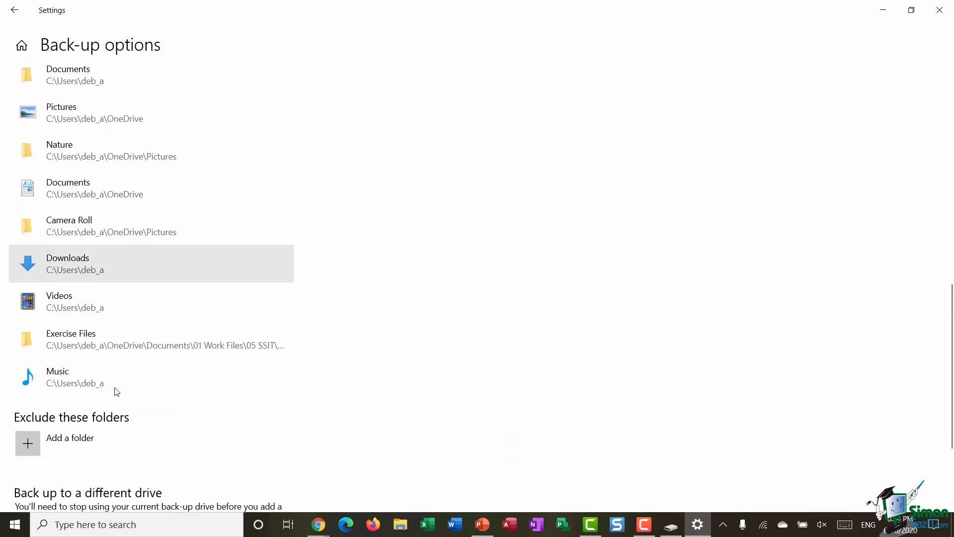
pyautogui.scroll(12, 115, 391)
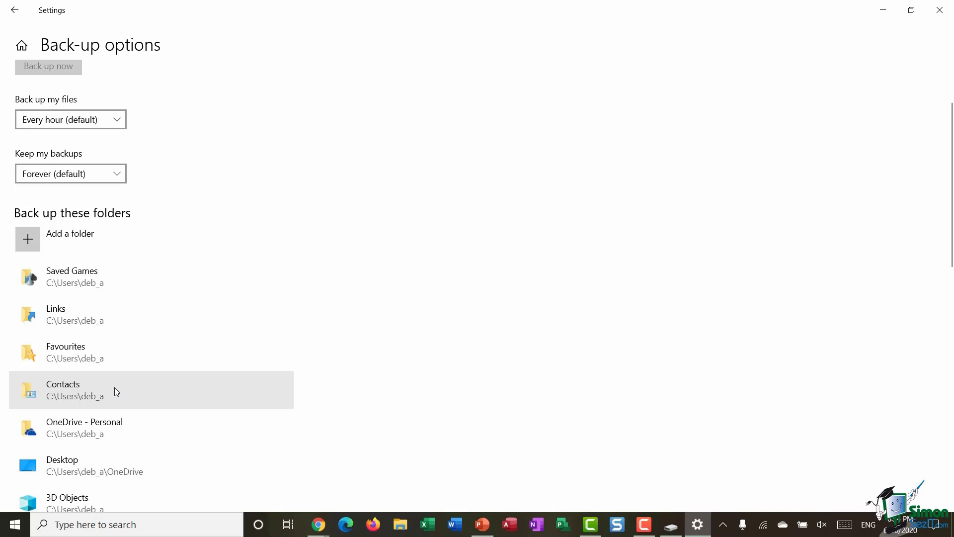
pyautogui.click(30, 245)
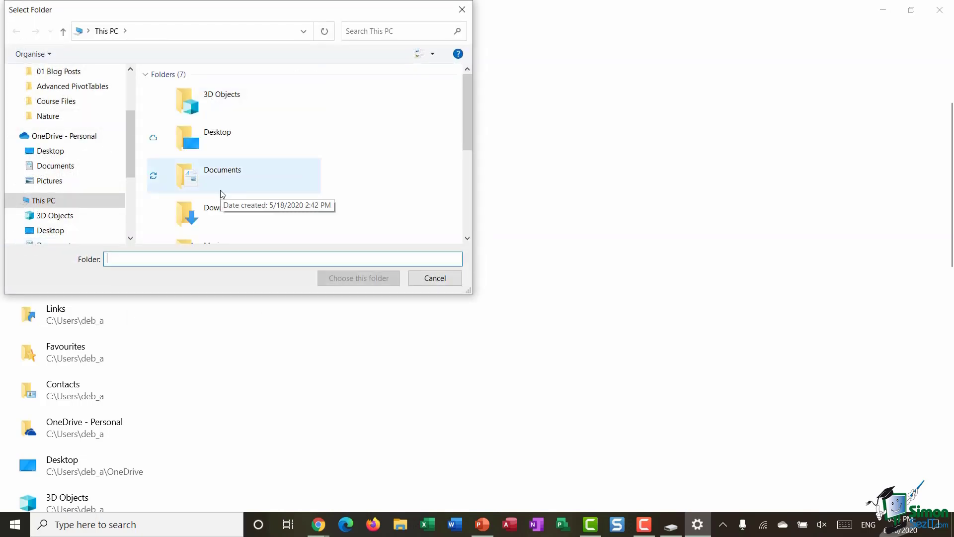
pyautogui.click(435, 278)
pyautogui.scroll(-8, 217, 329)
pyautogui.scroll(-5, 217, 329)
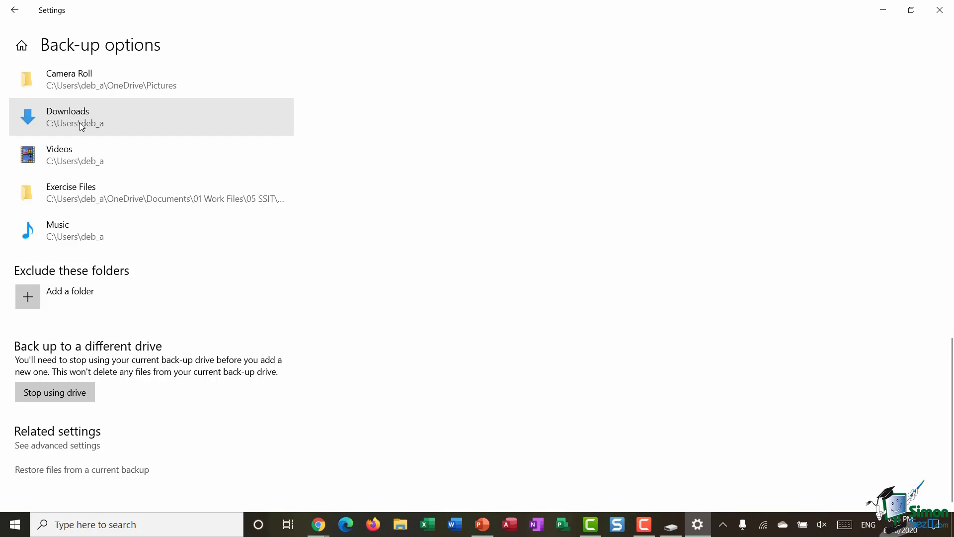
# Add the Downloads folder to the File History excluded folders list
pyautogui.click(30, 301)
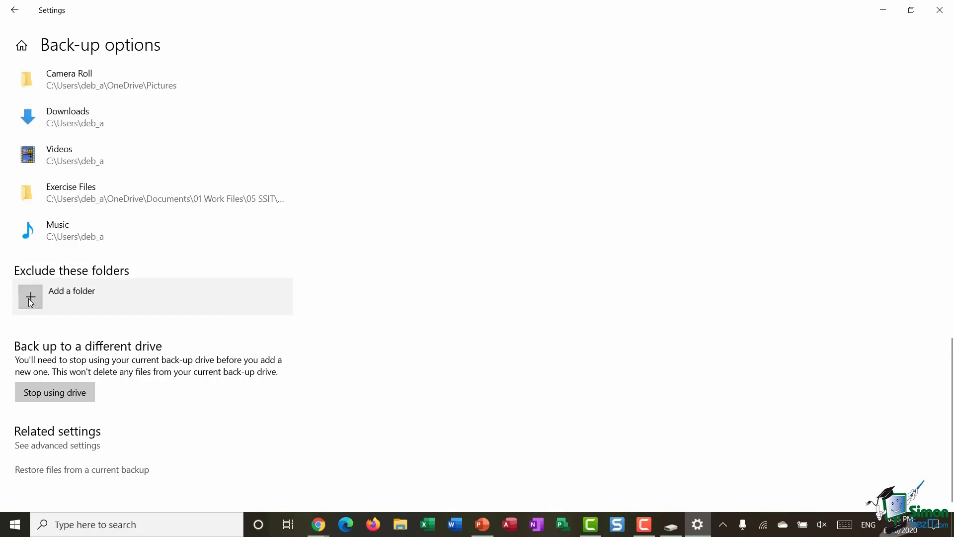
pyautogui.click(216, 215)
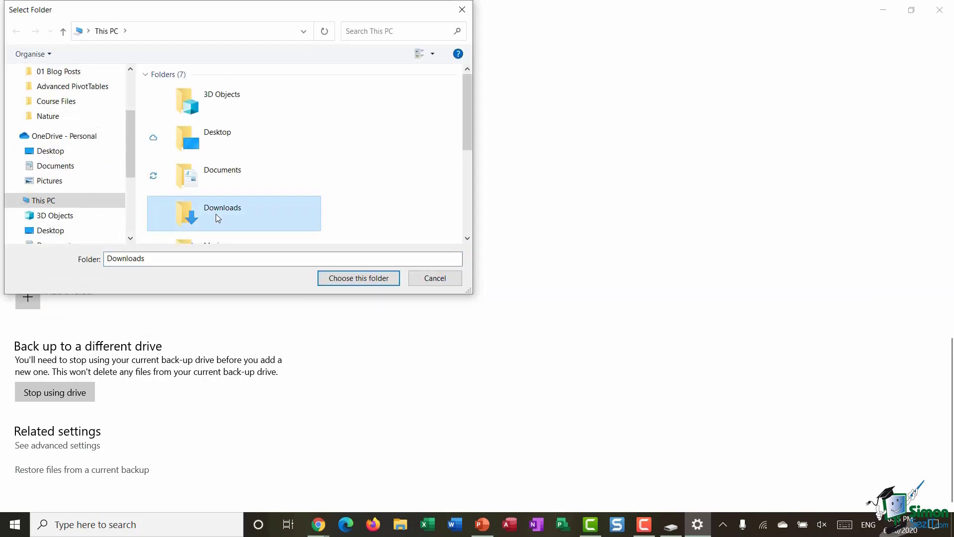
pyautogui.click(361, 279)
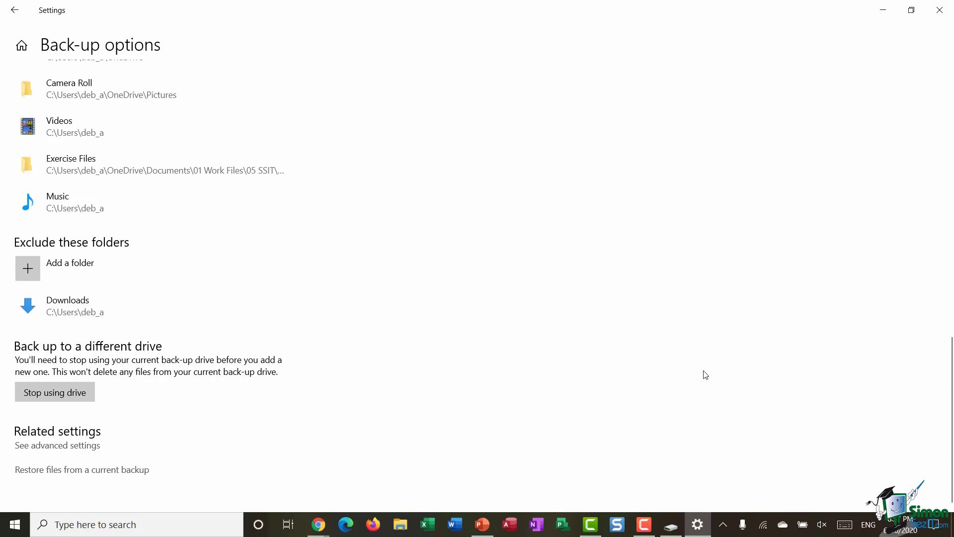
# In the Control Panel File History window, turn File History off and then on again
pyautogui.click(48, 445)
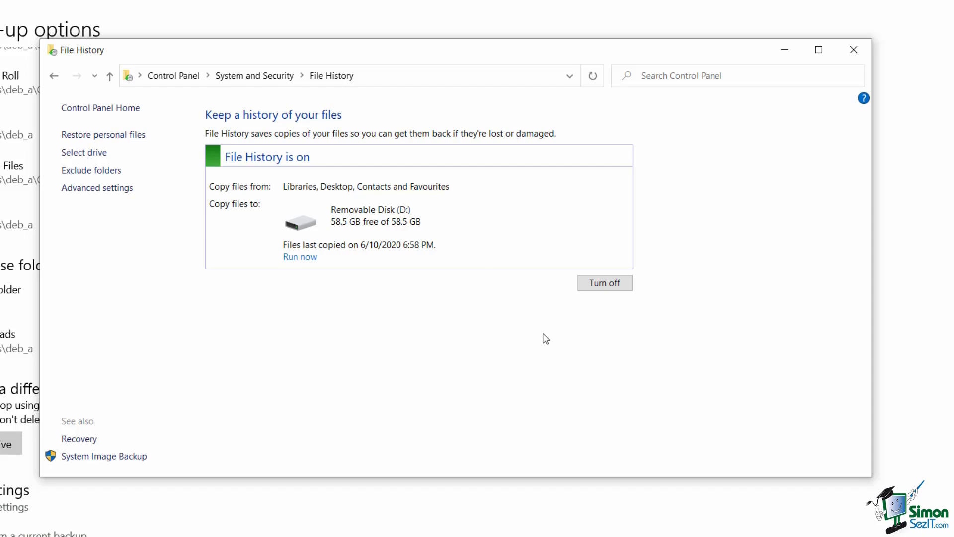
pyautogui.click(601, 285)
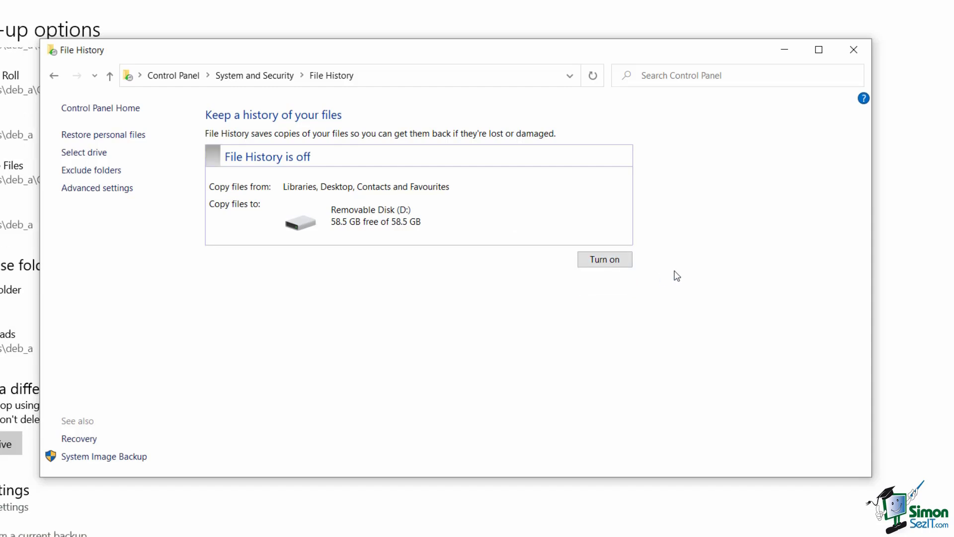
pyautogui.click(607, 262)
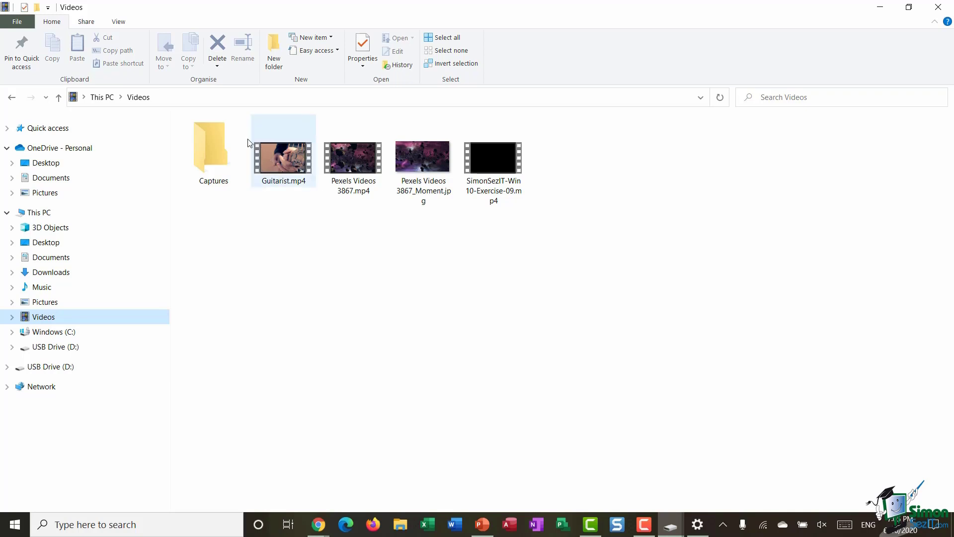
# Select Guitarist.mp4, Pexels Videos 3867.mp4 and its _Moment.jpg together and delete them
pyautogui.click(285, 159)
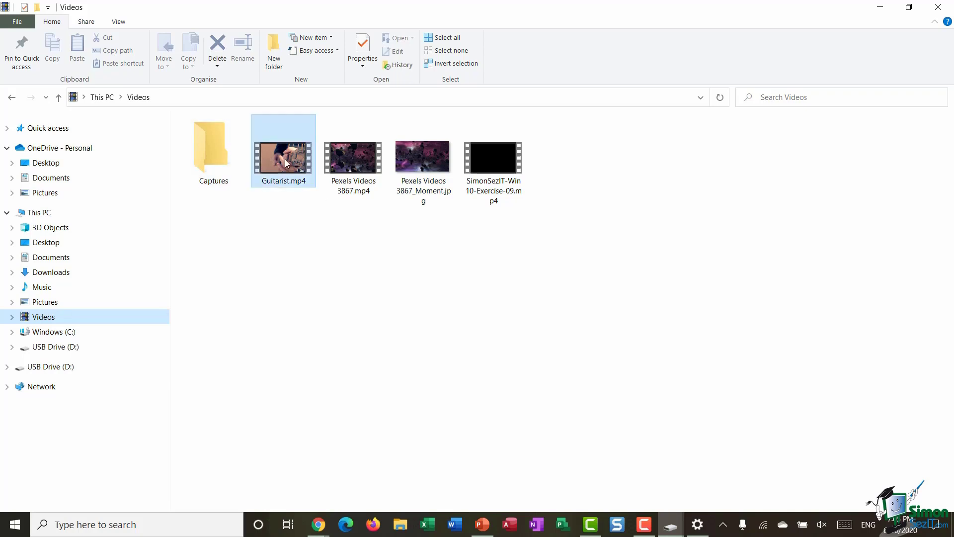
pyautogui.keyDown('ctrl'); pyautogui.click(347, 165); pyautogui.keyUp('ctrl')
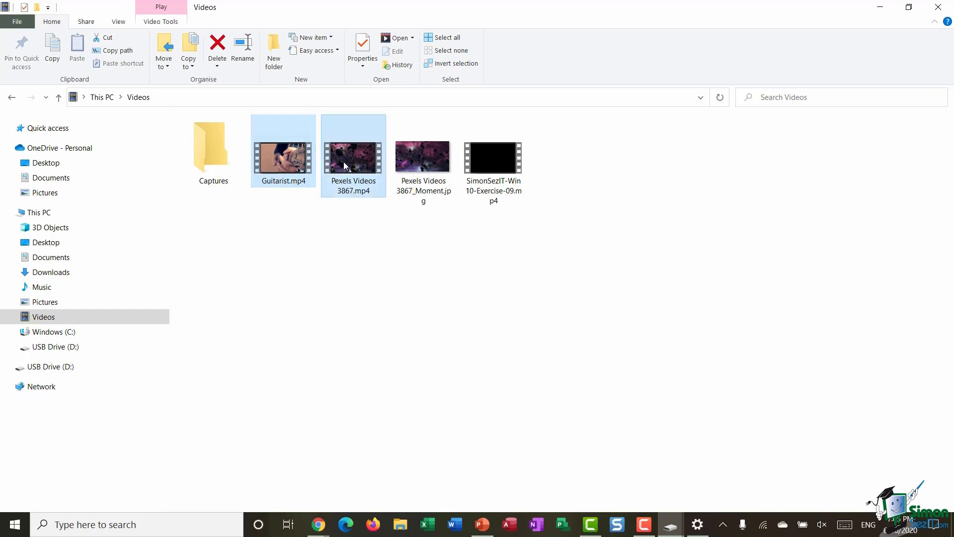
pyautogui.keyDown('ctrl'); pyautogui.click(423, 162); pyautogui.keyUp('ctrl')
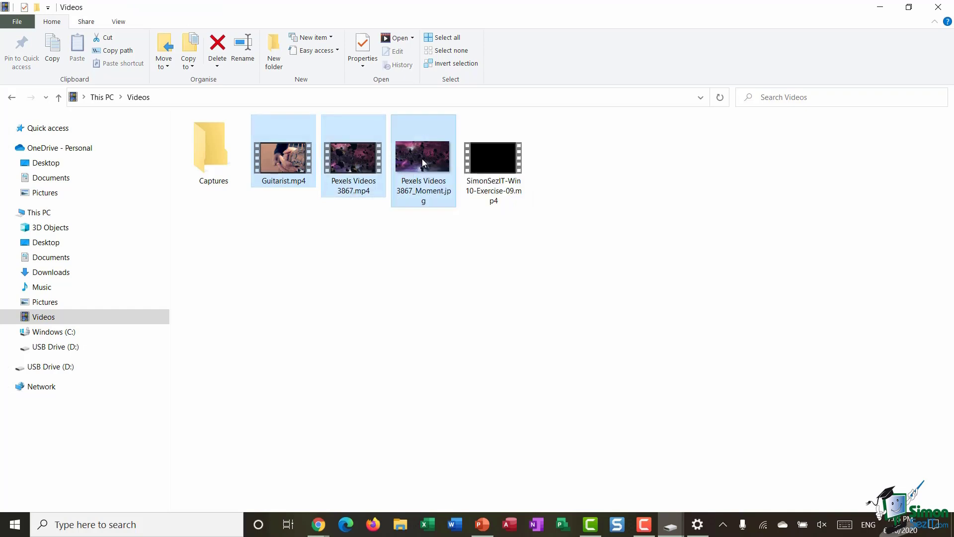
pyautogui.rightClick(422, 159)
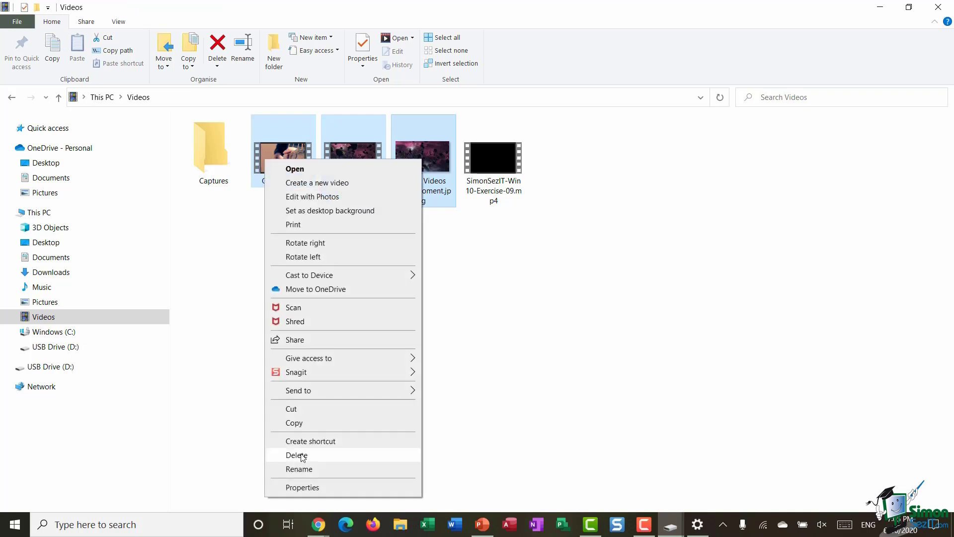
pyautogui.click(302, 455)
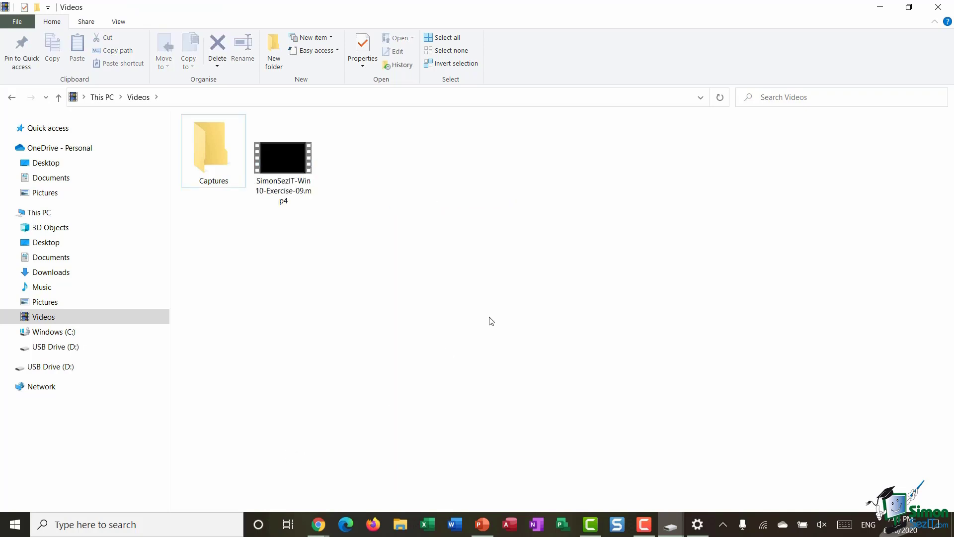
# Search for 'restire' and open 'Restore your files with File History'
pyautogui.click(73, 525)
pyautogui.write('restire')
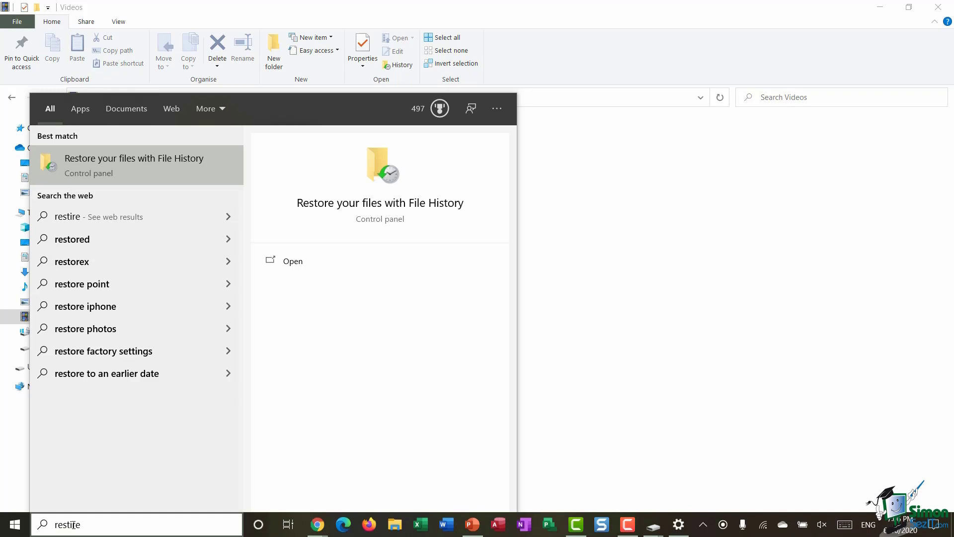
pyautogui.click(156, 160)
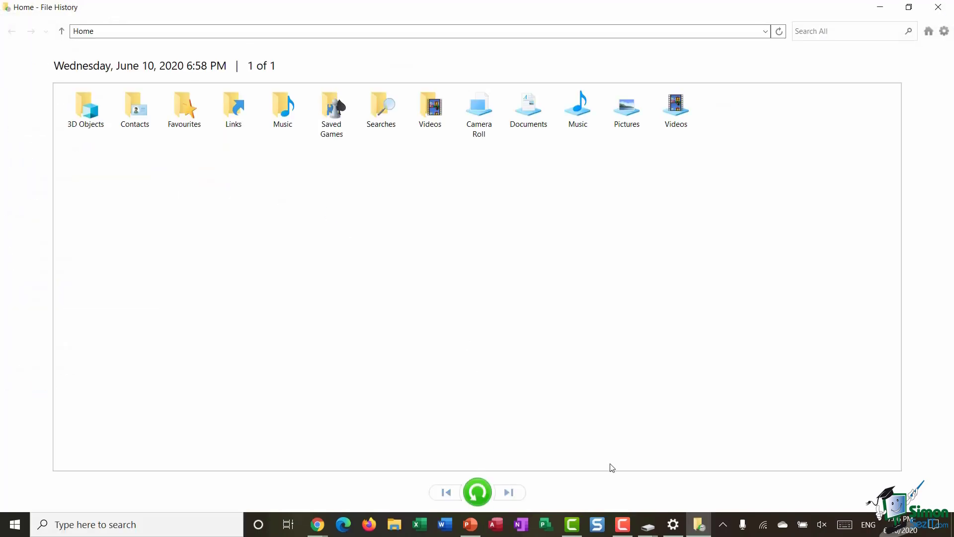
# Open the backed-up Videos folder and select Guitarist.mp4 plus both Pexels Videos 3867 files
pyautogui.doubleClick(431, 120)
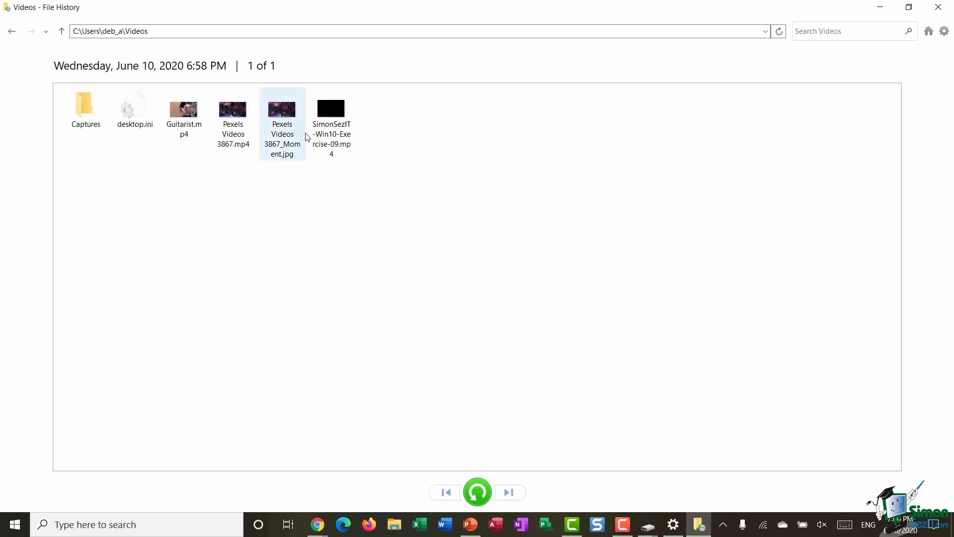
pyautogui.click(185, 115)
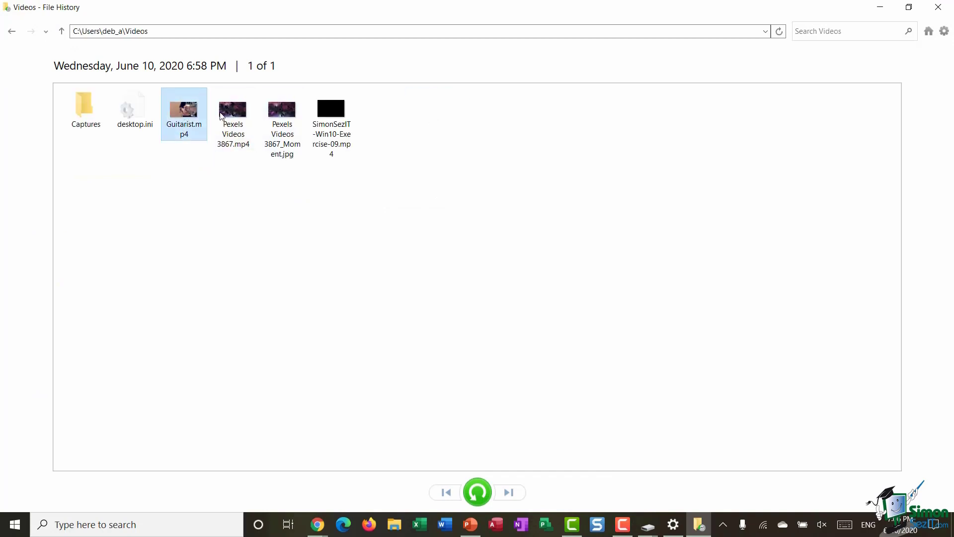
pyautogui.keyDown('ctrl'); pyautogui.click(227, 115); pyautogui.keyUp('ctrl')
pyautogui.keyDown('ctrl'); pyautogui.click(284, 115); pyautogui.keyUp('ctrl')
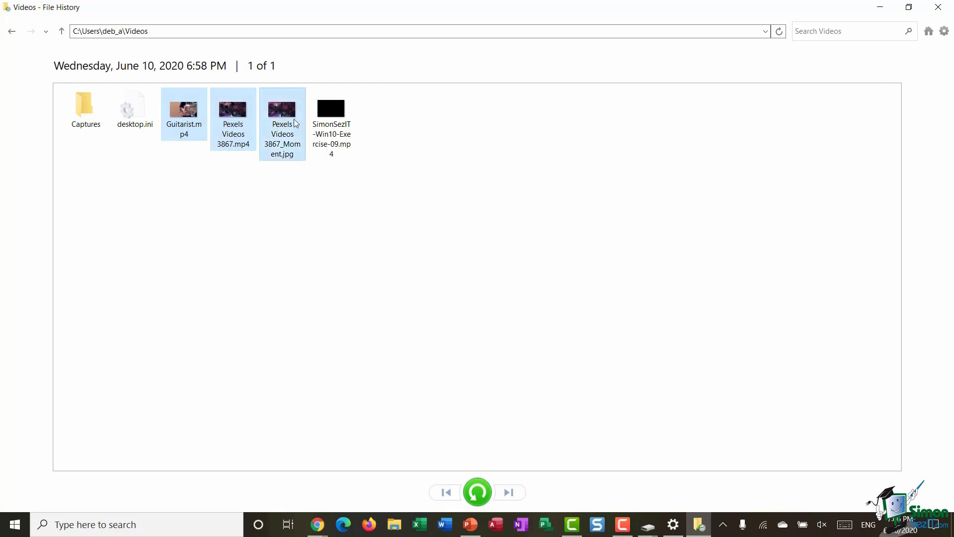
# Restore the three selected files to Videos, check them, and close the Explorer window
pyautogui.click(476, 492)
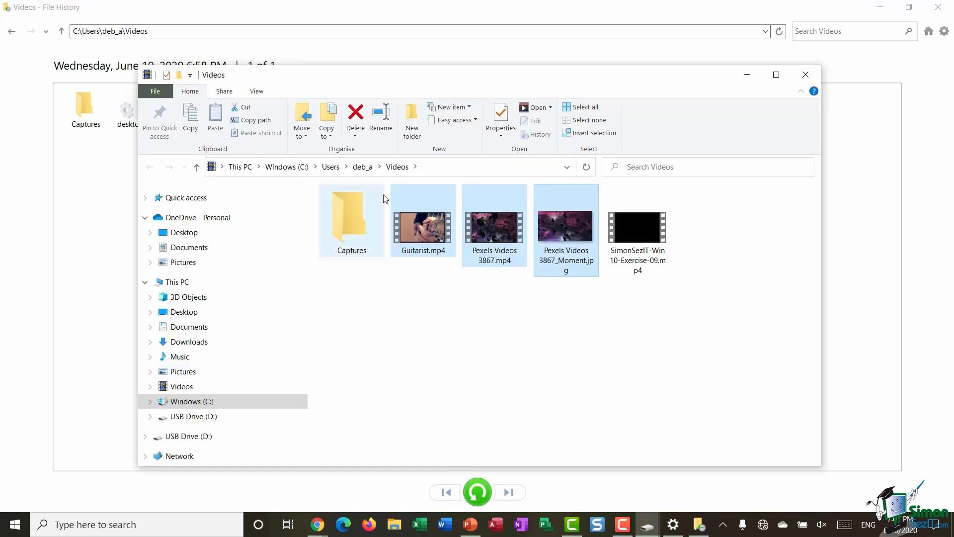
pyautogui.click(629, 359)
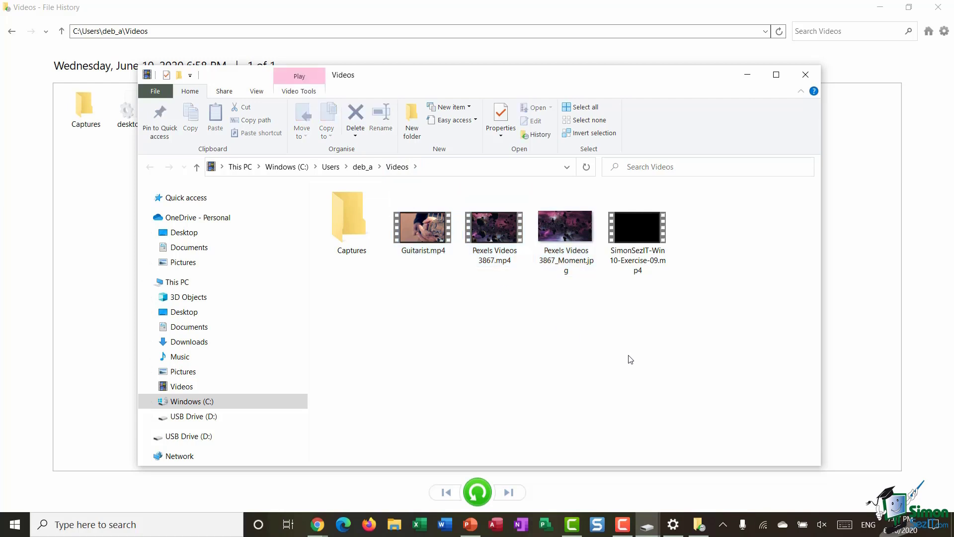
pyautogui.hotkey('alt', 'F4')
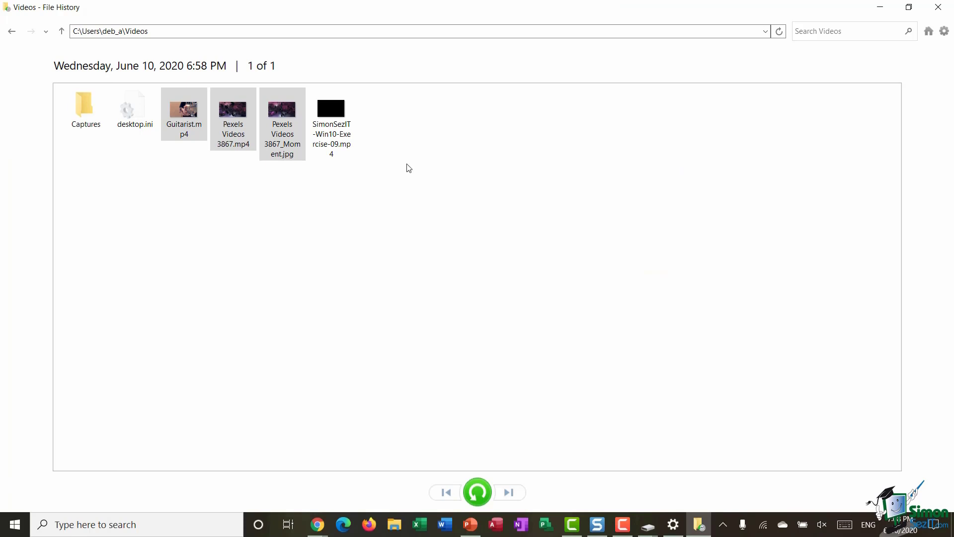
# Open Control Panel through a 'con' search and go to Back up and Restore (Windows 7)
pyautogui.click(66, 528)
pyautogui.write('con')
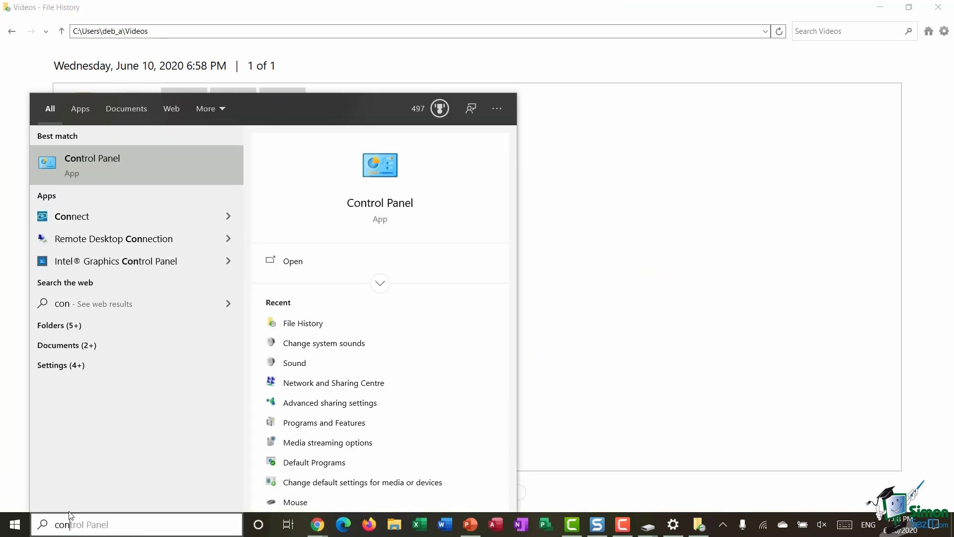
pyautogui.click(162, 166)
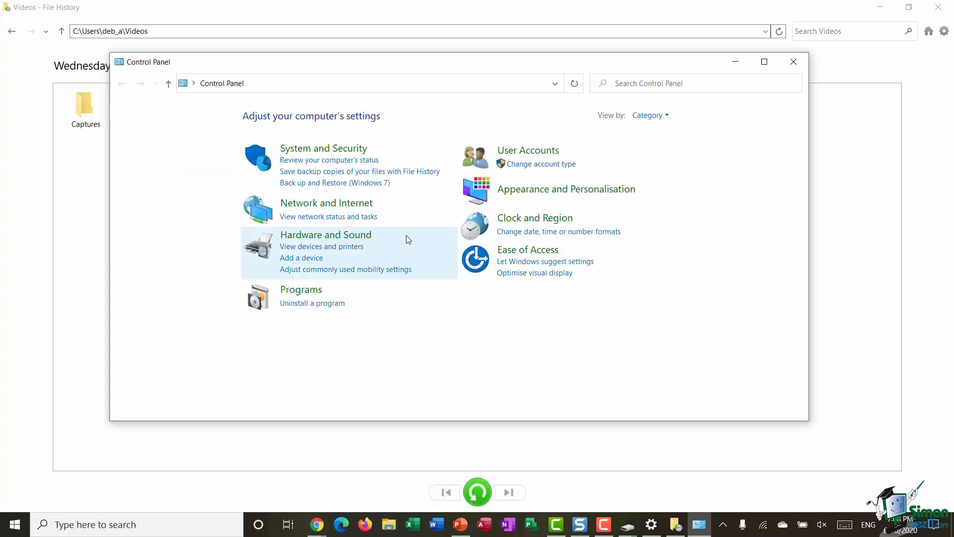
pyautogui.click(323, 184)
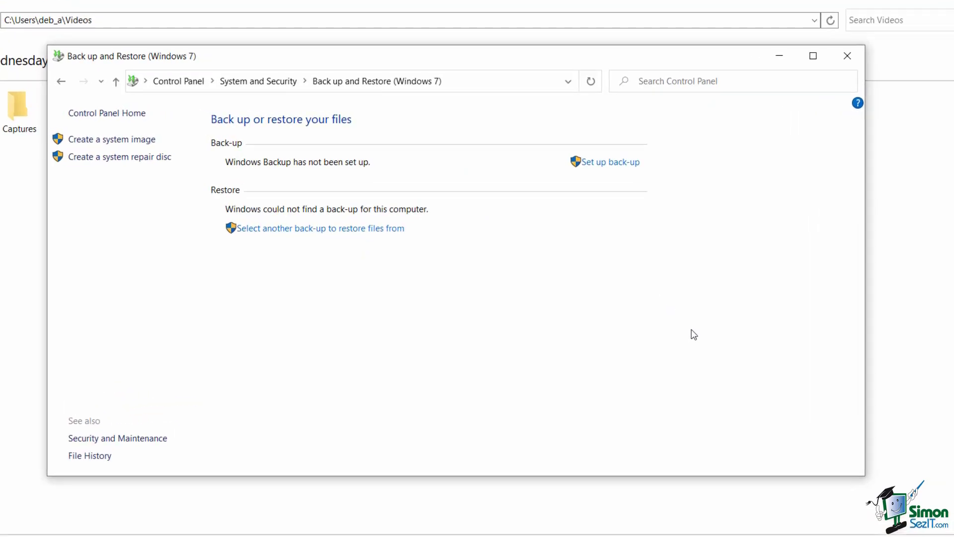
# Start Set up backup and pick USB Drive (D:) as the backup destination
pyautogui.click(608, 163)
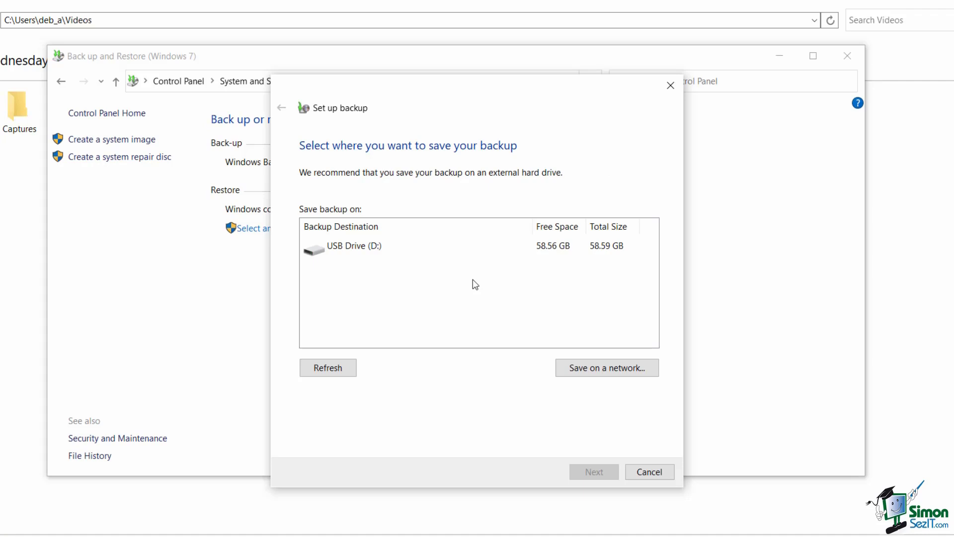
pyautogui.click(353, 247)
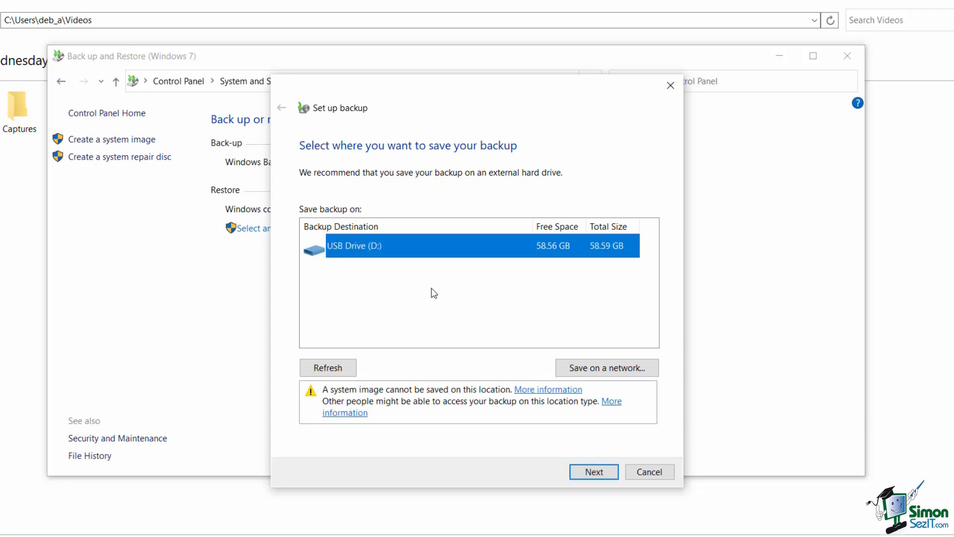
pyautogui.click(591, 369)
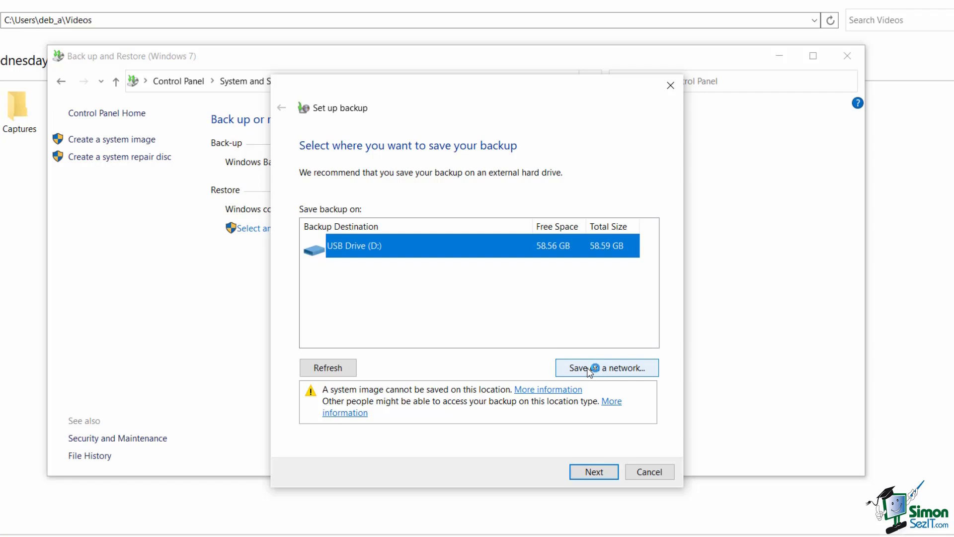
pyautogui.click(588, 474)
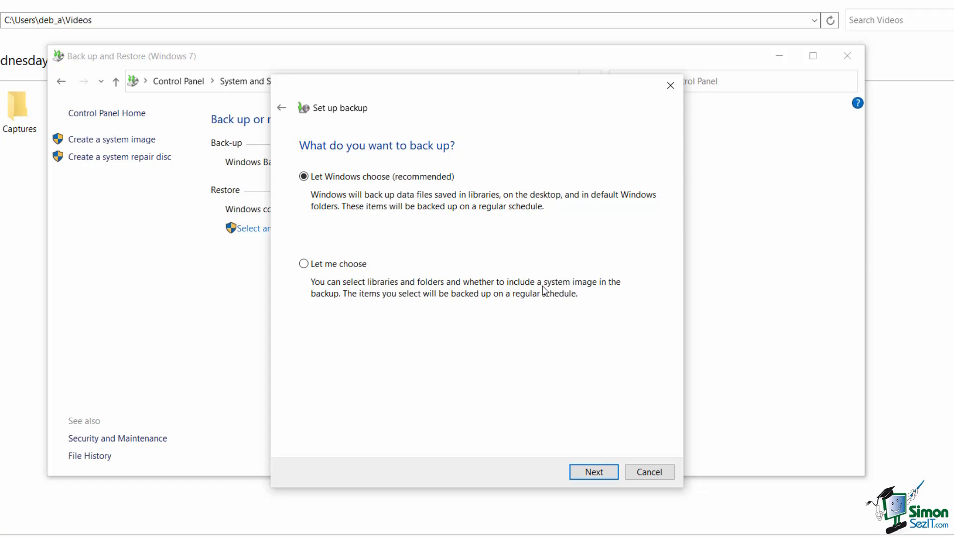
# Choose 'Let me choose' and tick the Downloads folder under Windows (C:) > Users > your profile
pyautogui.click(304, 264)
pyautogui.click(599, 474)
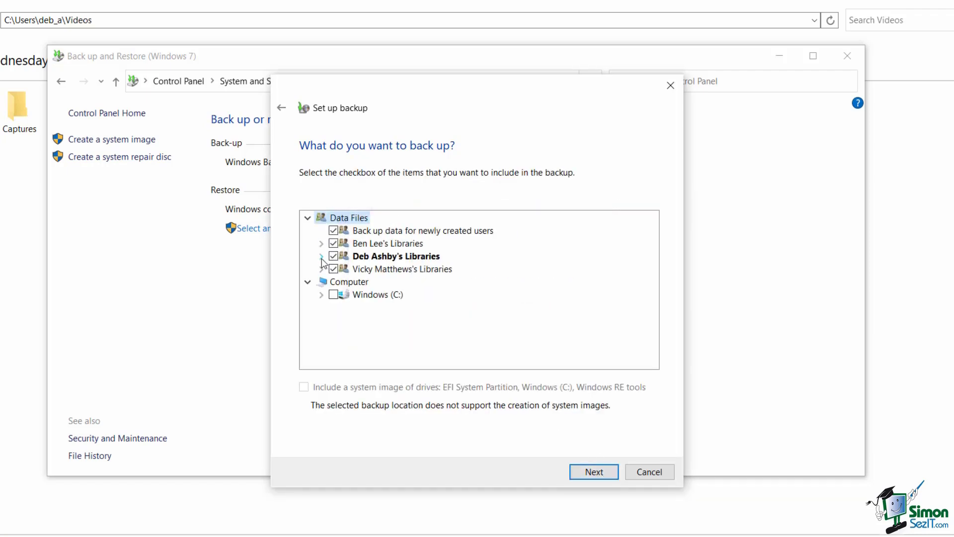
pyautogui.click(321, 294)
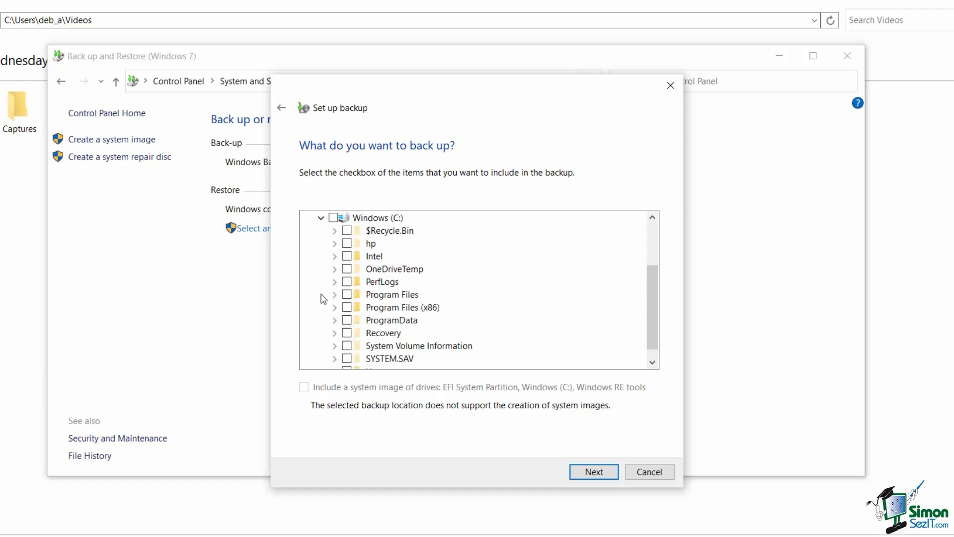
pyautogui.moveTo(651, 300); pyautogui.dragTo(659, 259)
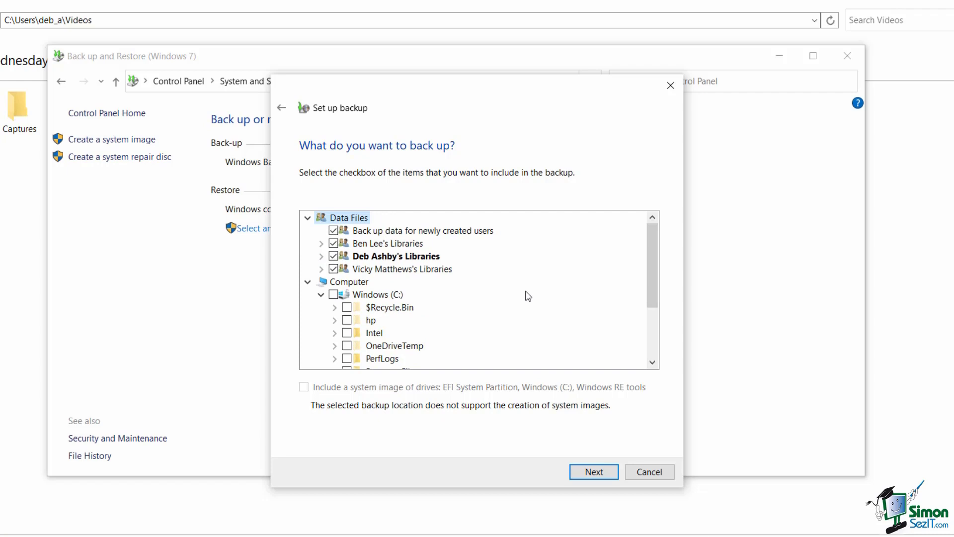
pyautogui.scroll(-3, 528, 296)
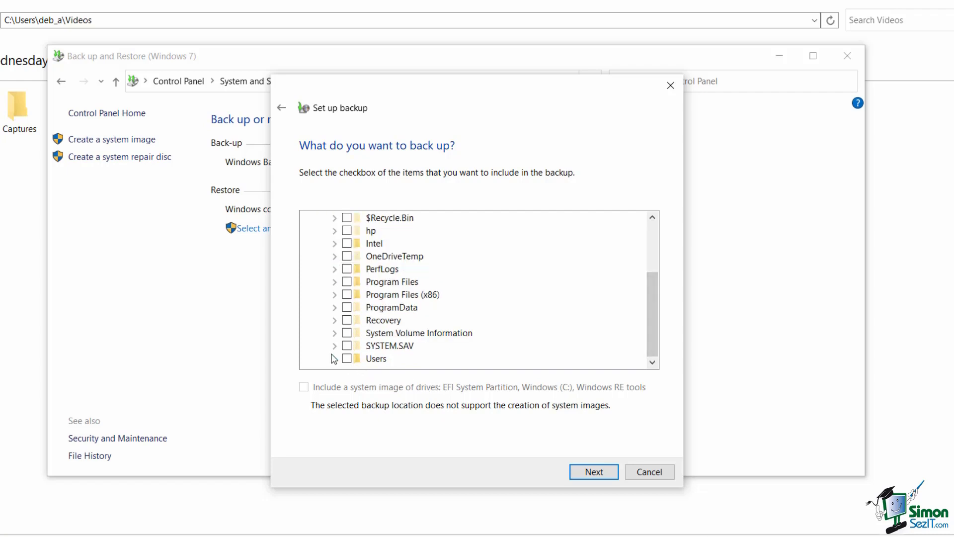
pyautogui.click(334, 359)
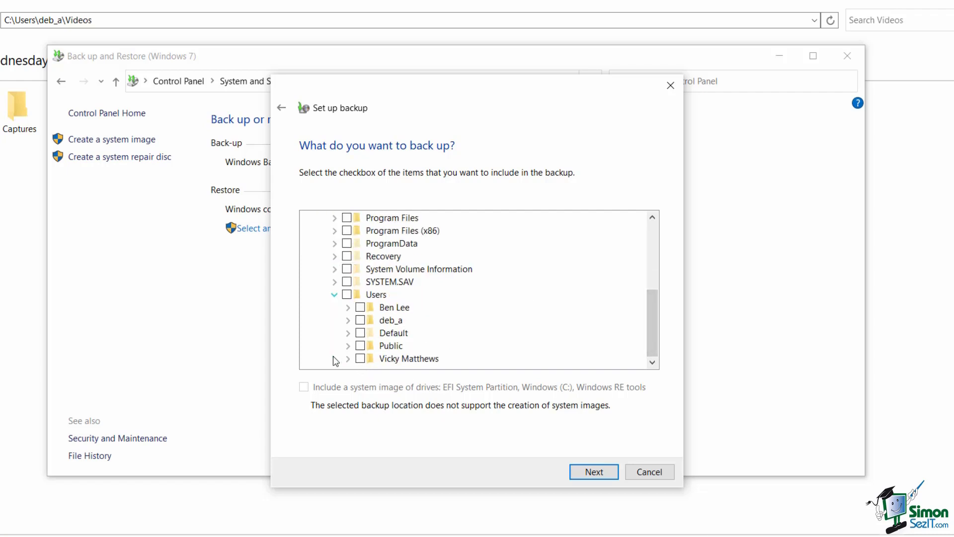
pyautogui.click(348, 325)
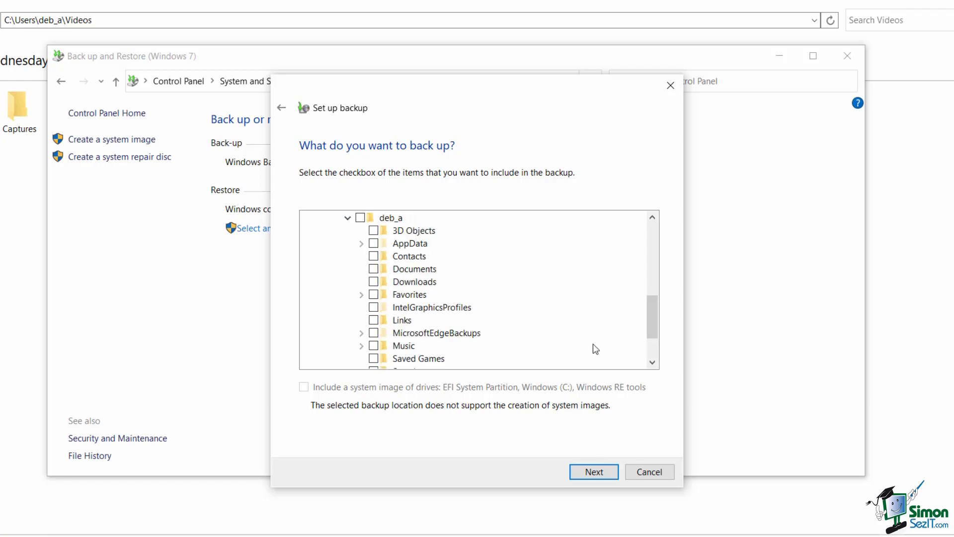
pyautogui.scroll(-1, 427, 321)
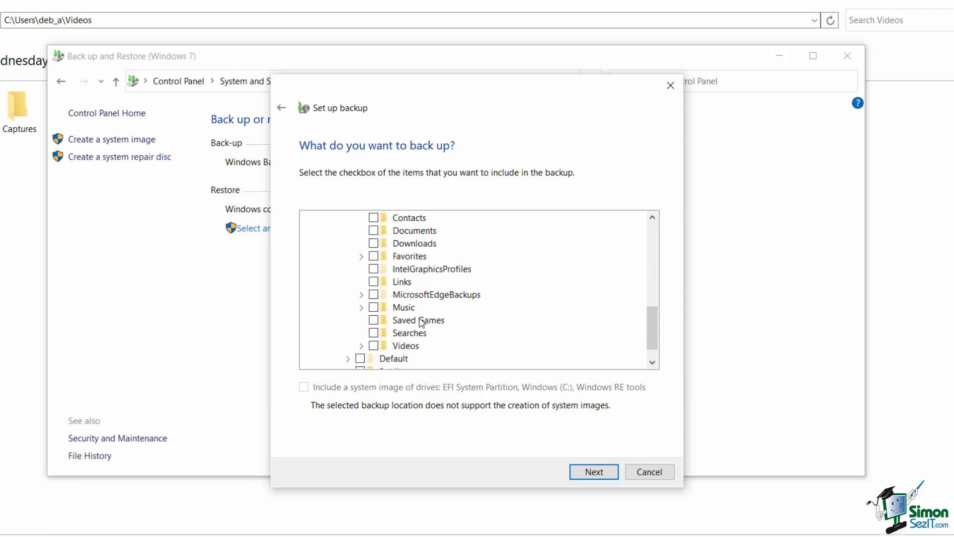
pyautogui.scroll(2, 427, 313)
pyautogui.click(374, 295)
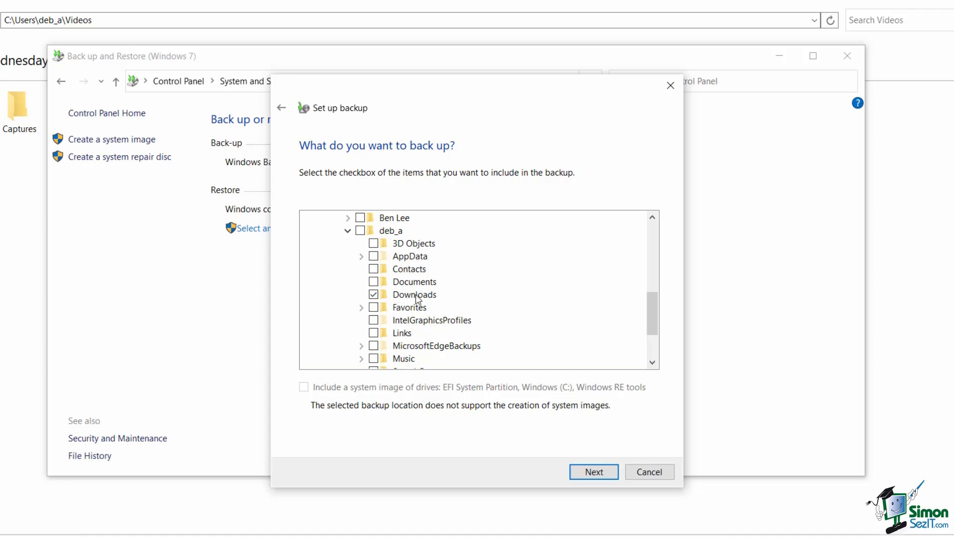
# On the review page, change the backup schedule to Monday at 10:00 PM
pyautogui.click(591, 472)
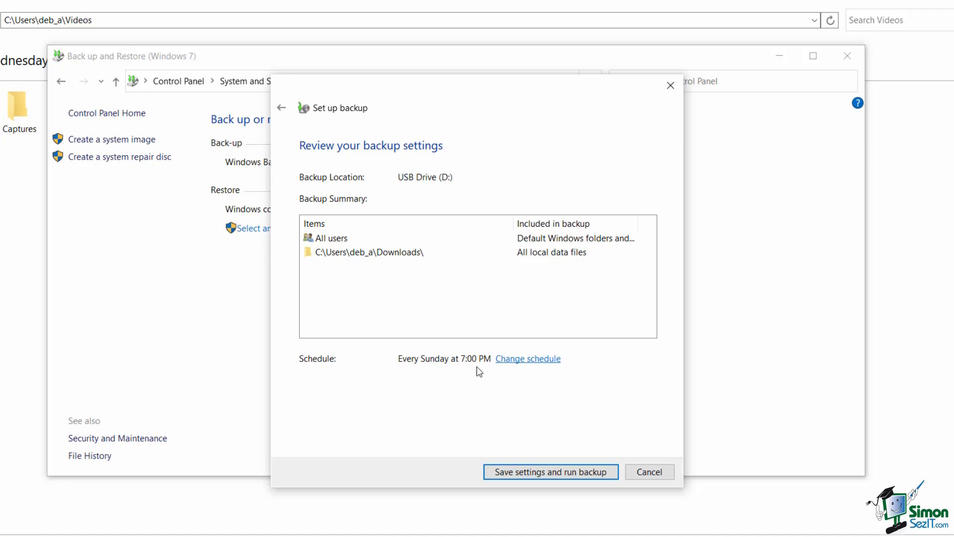
pyautogui.click(523, 358)
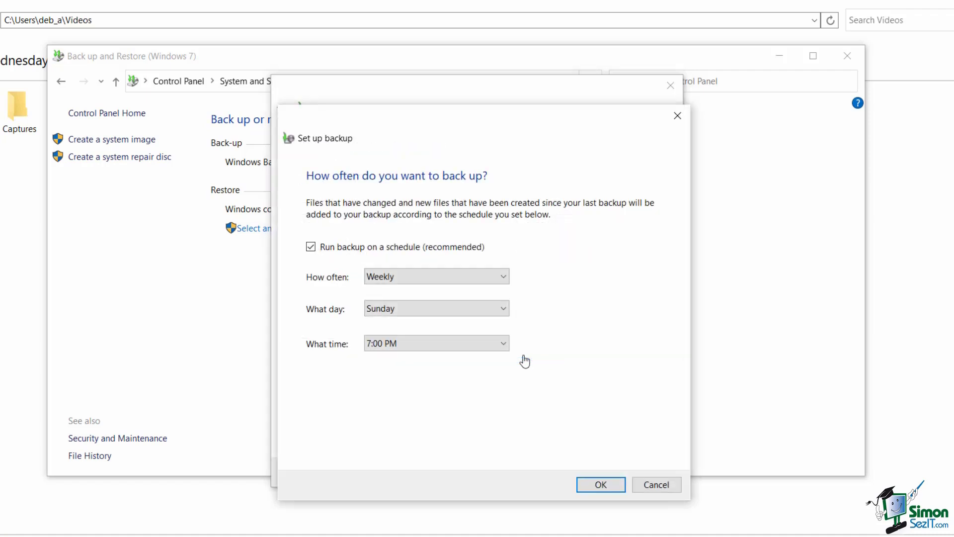
pyautogui.click(505, 309)
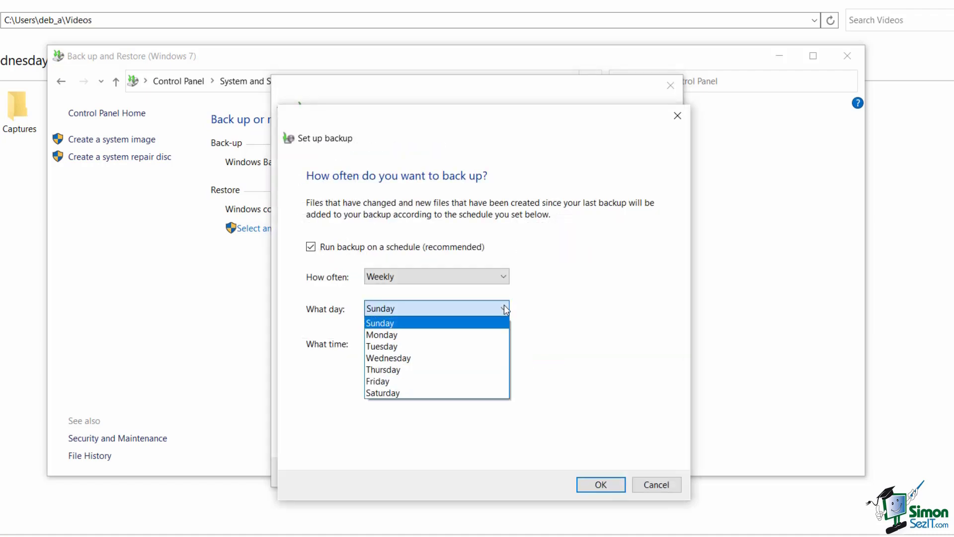
pyautogui.click(435, 335)
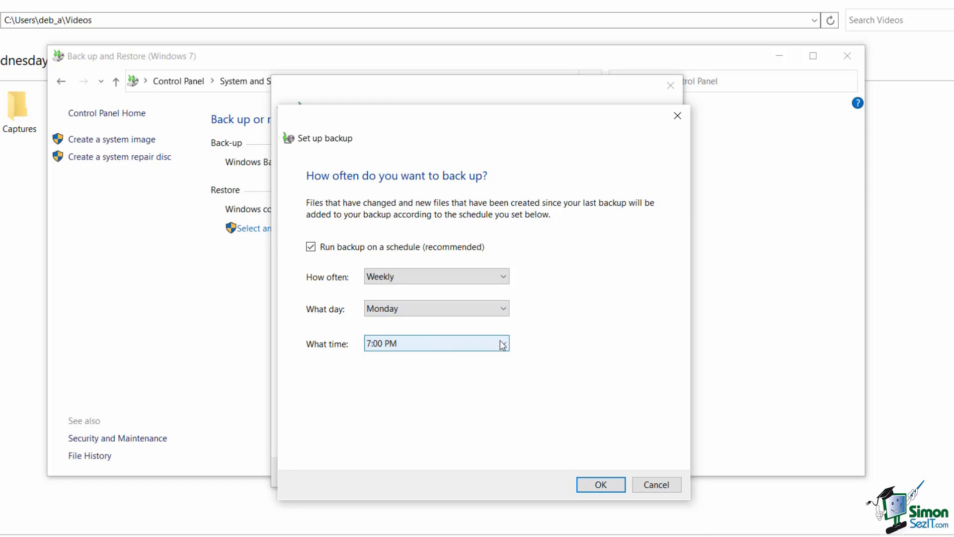
pyautogui.click(503, 343)
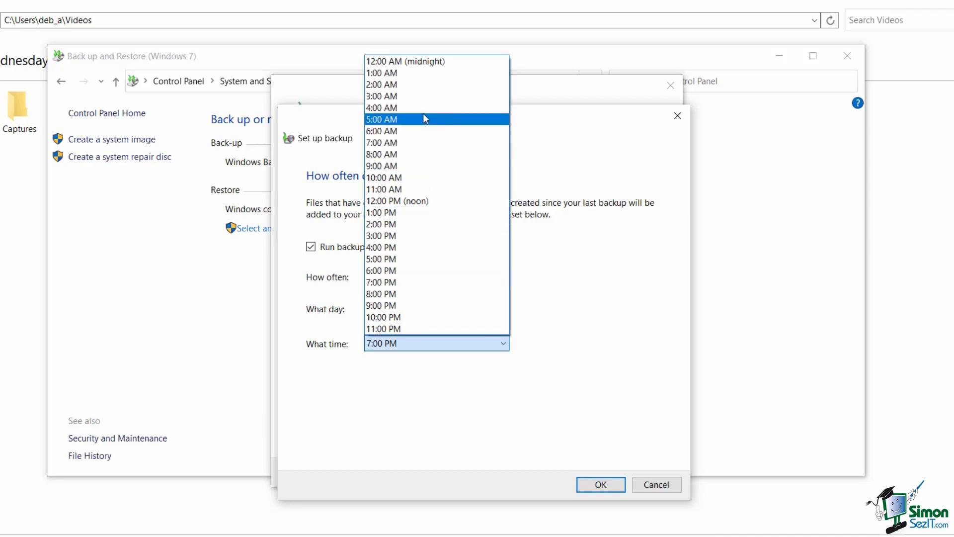
pyautogui.click(428, 317)
pyautogui.click(604, 486)
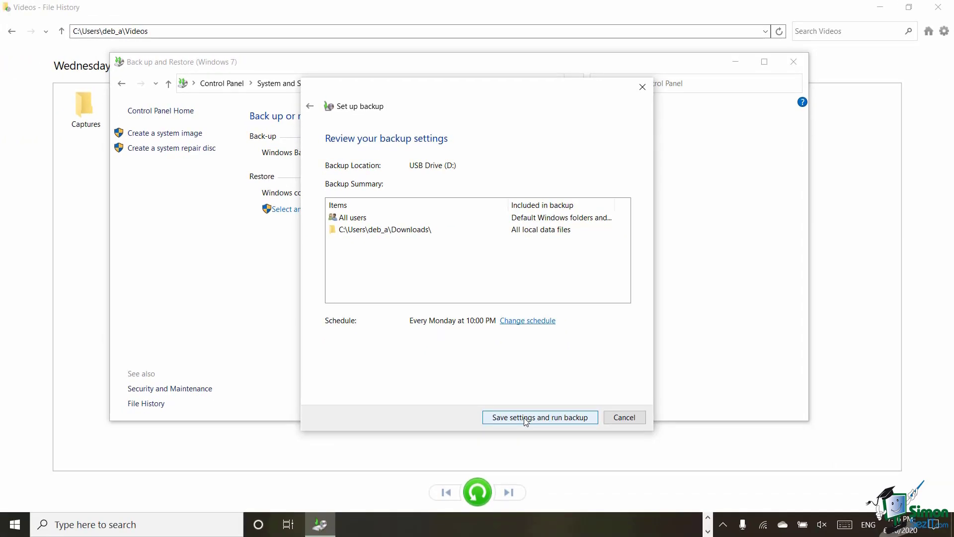
# Save the backup settings and run the backup to USB Drive (D:)
pyautogui.click(525, 418)
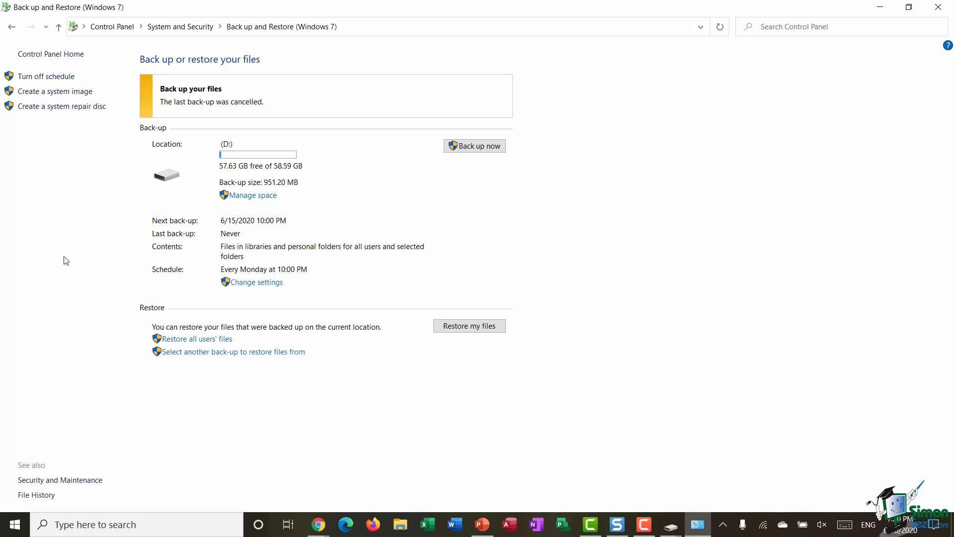
# Open Create a system image from the Back up and Restore left pane
pyautogui.click(43, 93)
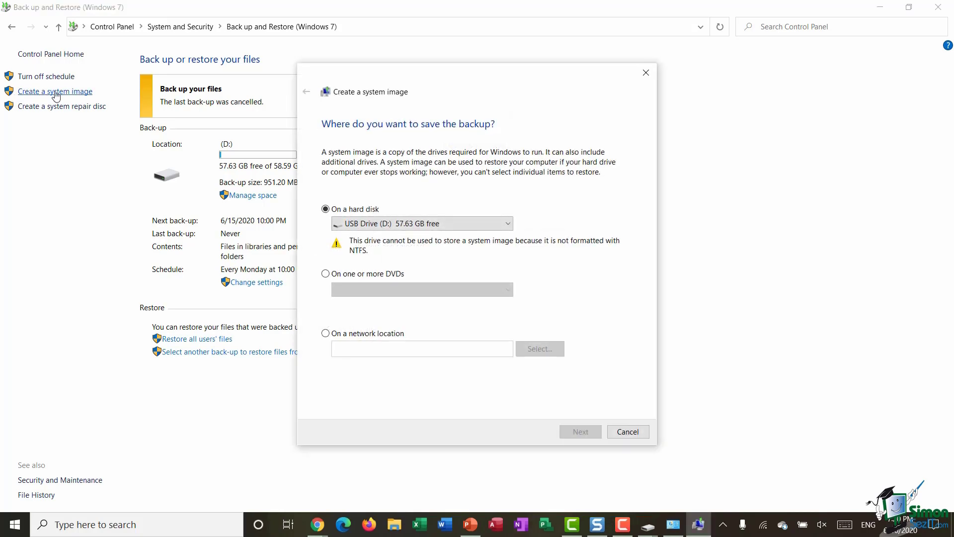